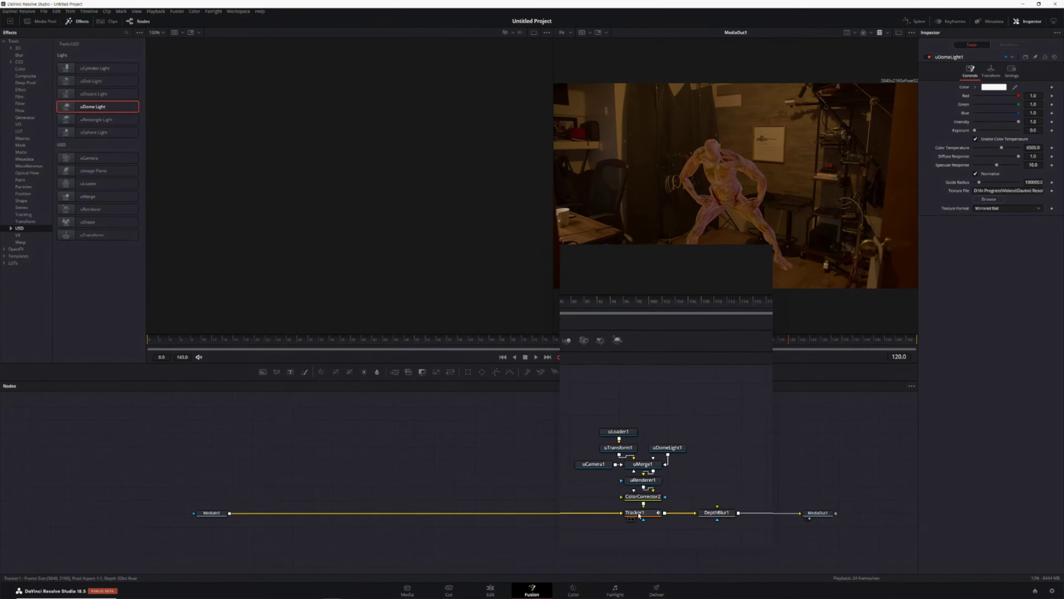
- Copy the Tracker1 node and paste it as an instance in the empty node area between MediaIn1 and Tracker1
{"action": "right_click", "coordinate": [674, 514]}
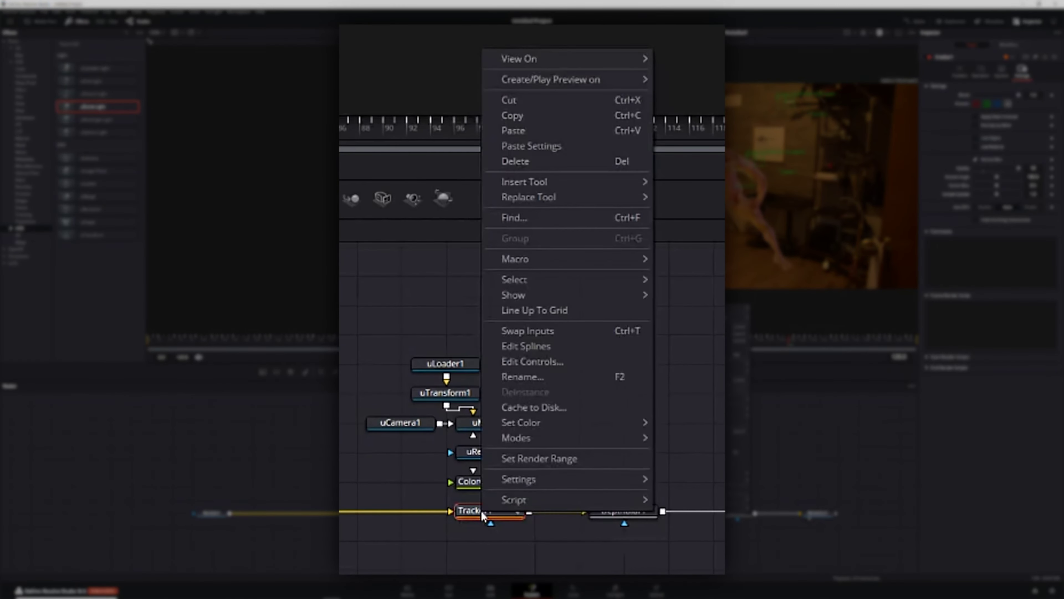
{"action": "left_click", "coordinate": [513, 115]}
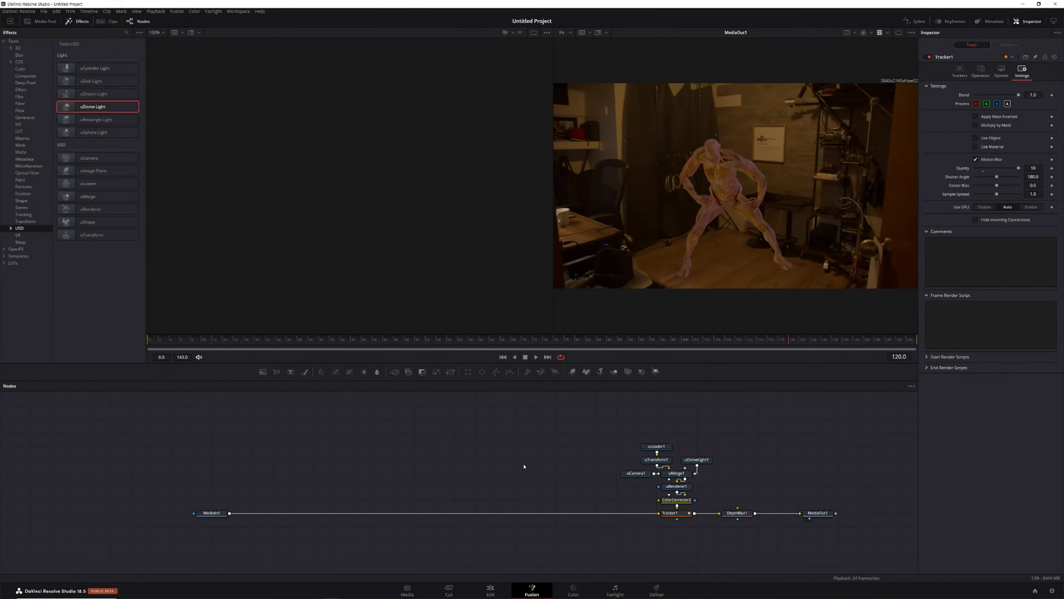
{"action": "right_click", "coordinate": [526, 481]}
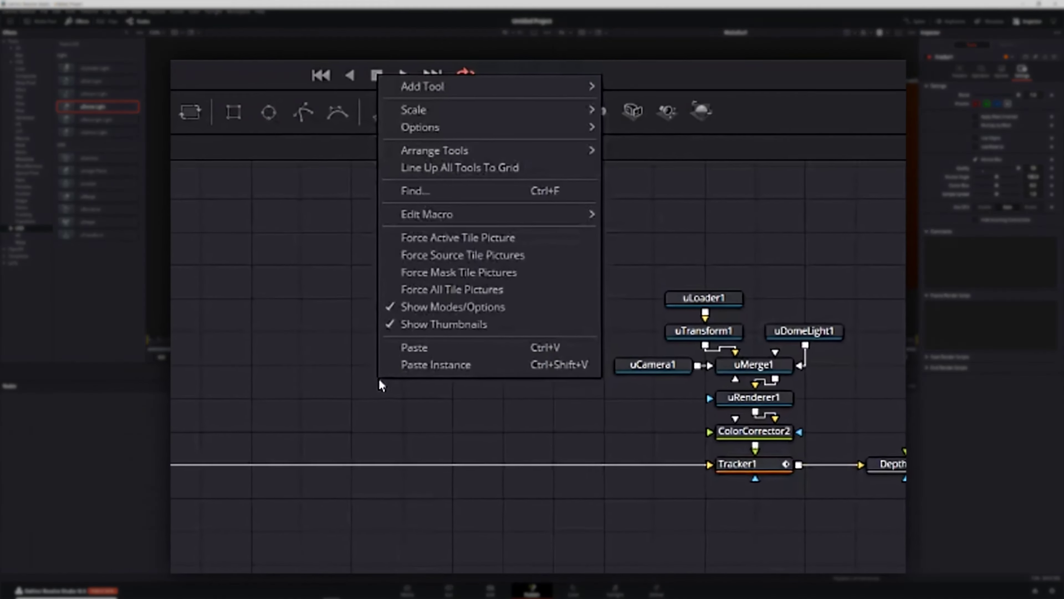
{"action": "left_click", "coordinate": [422, 351]}
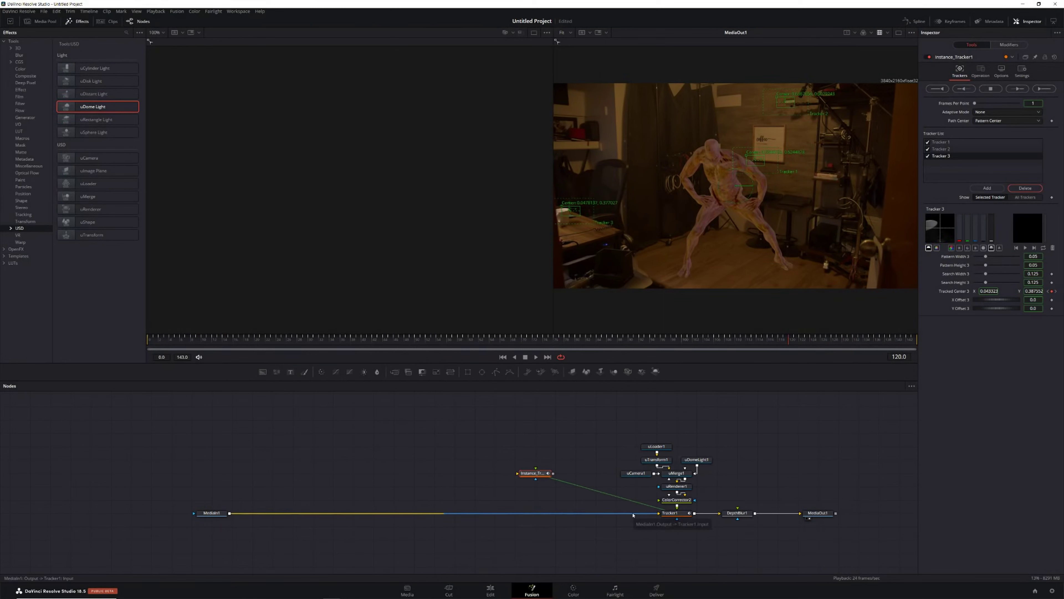
- Remove the MediaIn1 to Tracker1 connection and wire the tracker instance in line between MediaIn1 and Tracker1
{"action": "left_click", "coordinate": [633, 513]}
{"action": "key", "text": "Delete"}
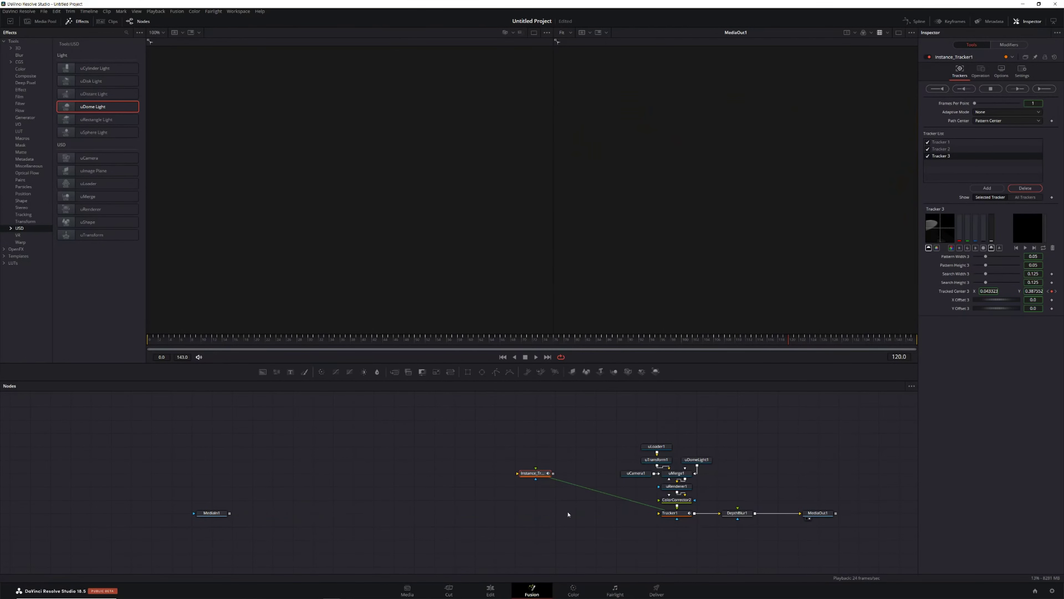
{"action": "left_click_drag", "start_coordinate": [518, 475], "coordinate": [506, 512]}
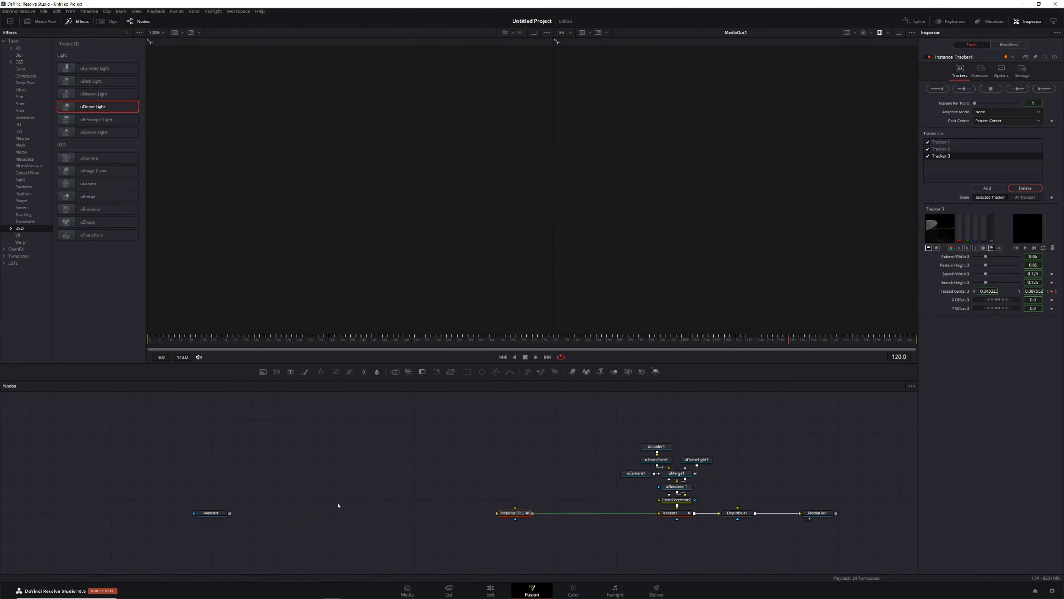
{"action": "left_click_drag", "start_coordinate": [230, 514], "coordinate": [667, 516]}
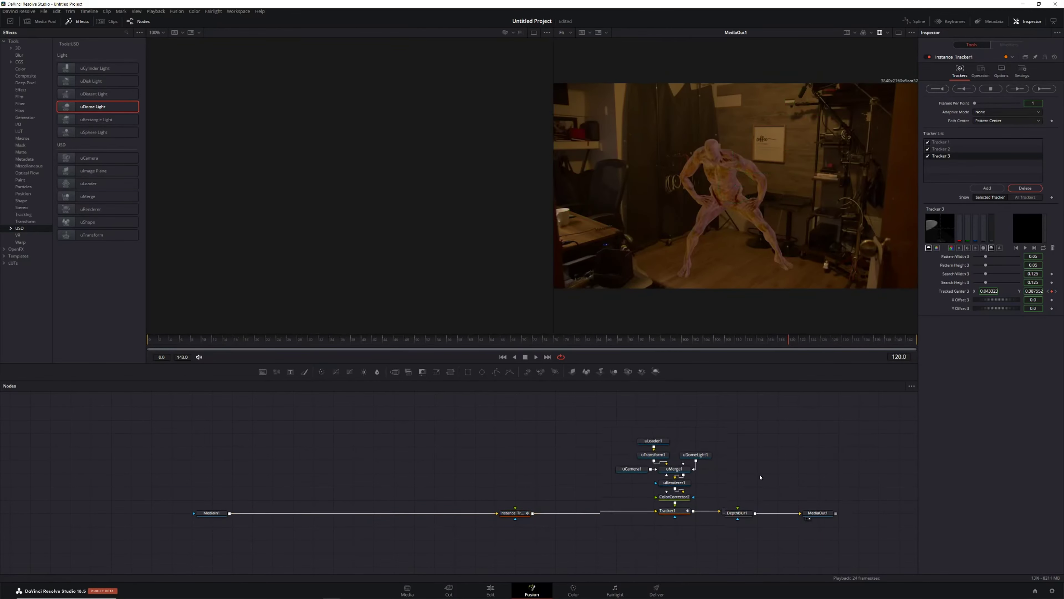
- Duplicate the uLoader1 through ColorCorrector2 node group above Instance_Tracker1 and connect the copied color corrector to the instance's foreground input
{"action": "left_click_drag", "start_coordinate": [401, 114], "coordinate": [728, 356]}
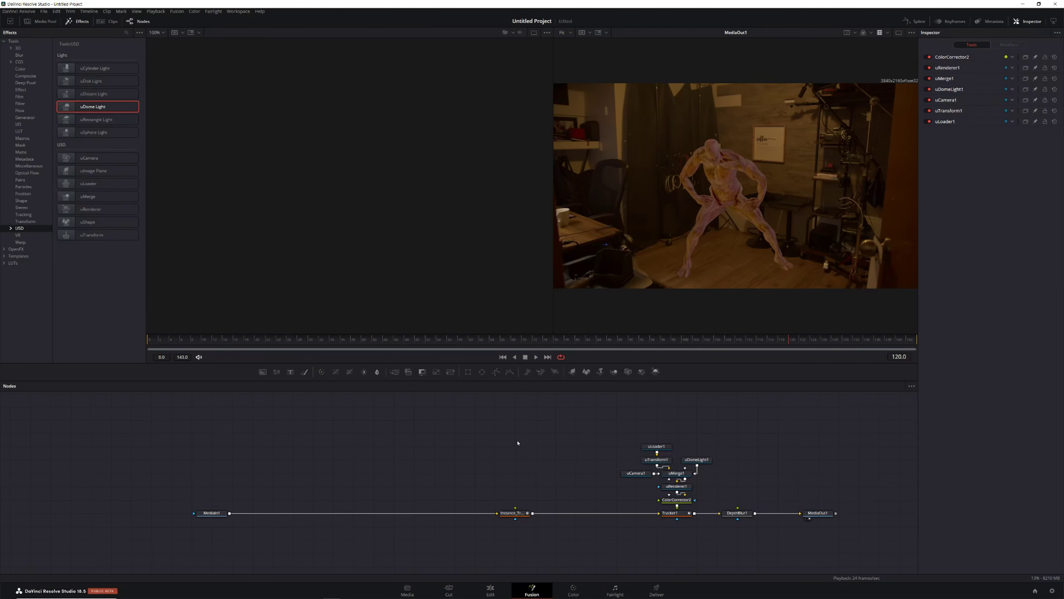
{"action": "key", "text": "ctrl+v"}
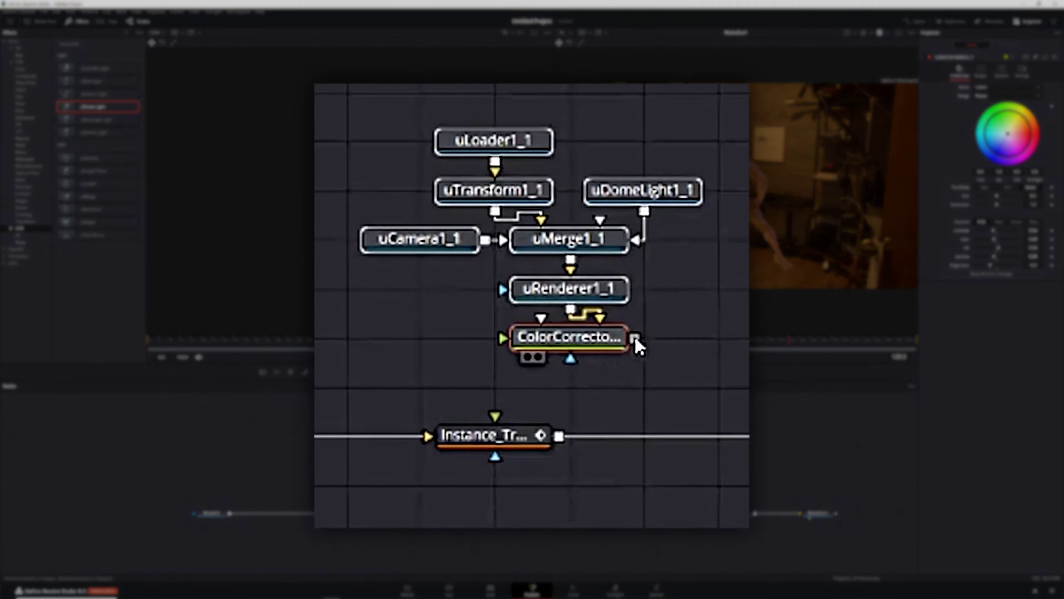
{"action": "left_click_drag", "start_coordinate": [635, 338], "coordinate": [496, 431]}
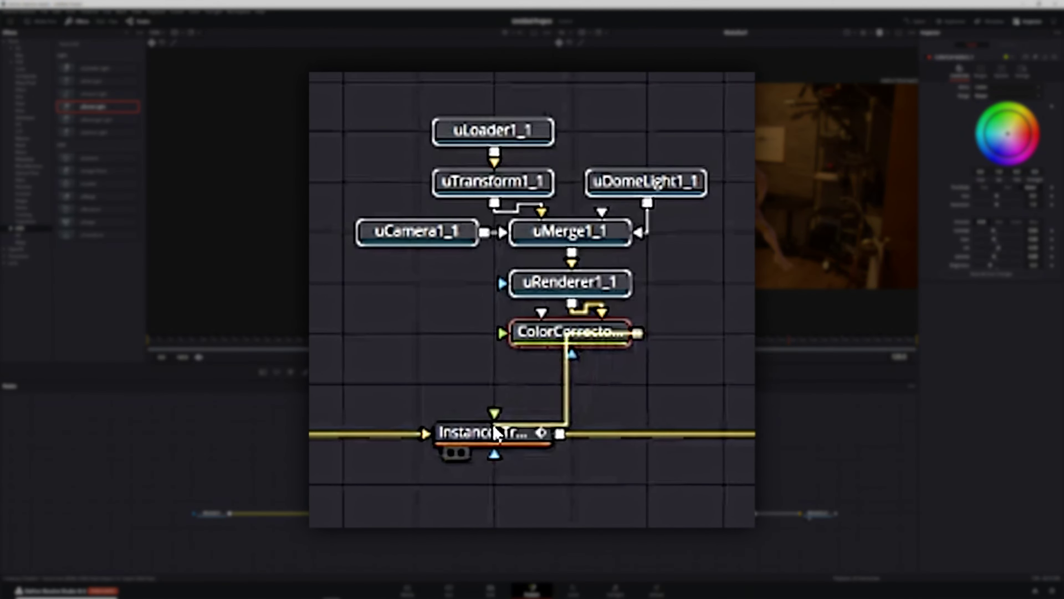
- Flip the duplicated creature upside down by setting the uTransform1_1 X rotation to -169.5
{"action": "left_click", "coordinate": [494, 446]}
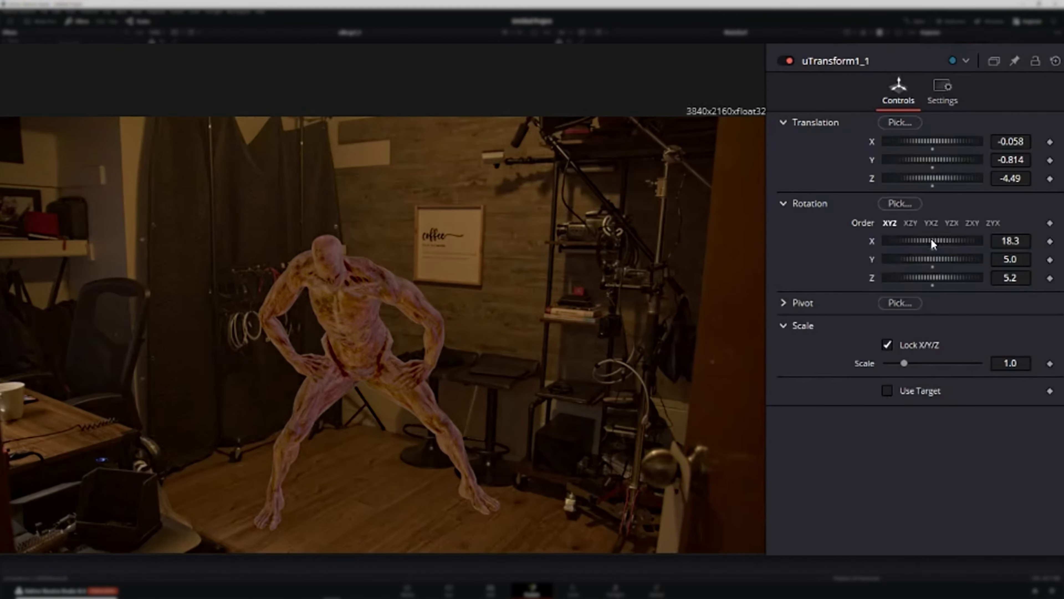
{"action": "left_click_drag", "start_coordinate": [931, 238], "coordinate": [872, 240]}
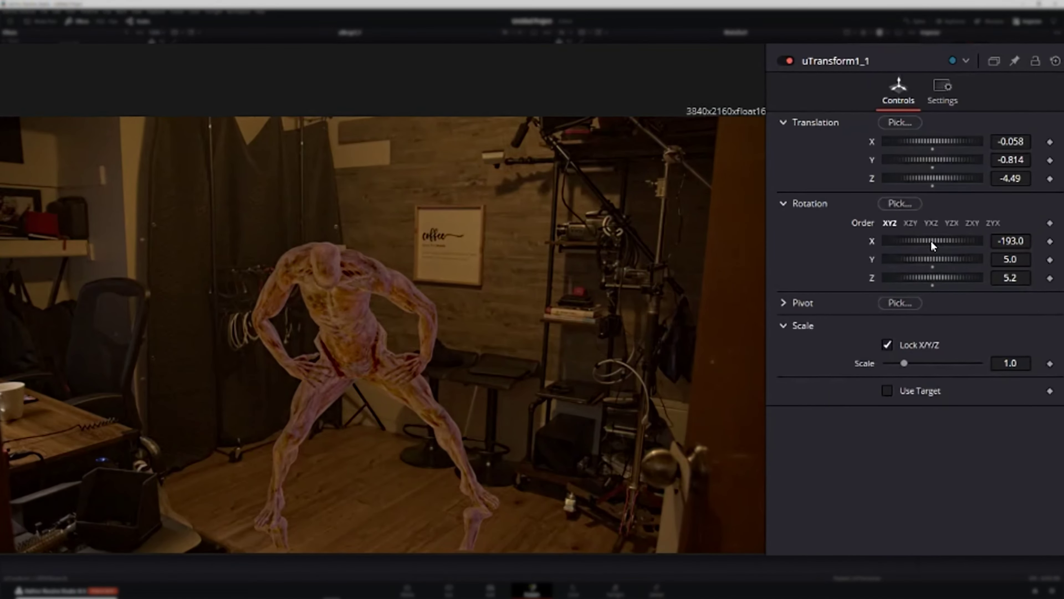
{"action": "left_click_drag", "start_coordinate": [931, 240], "coordinate": [903, 237]}
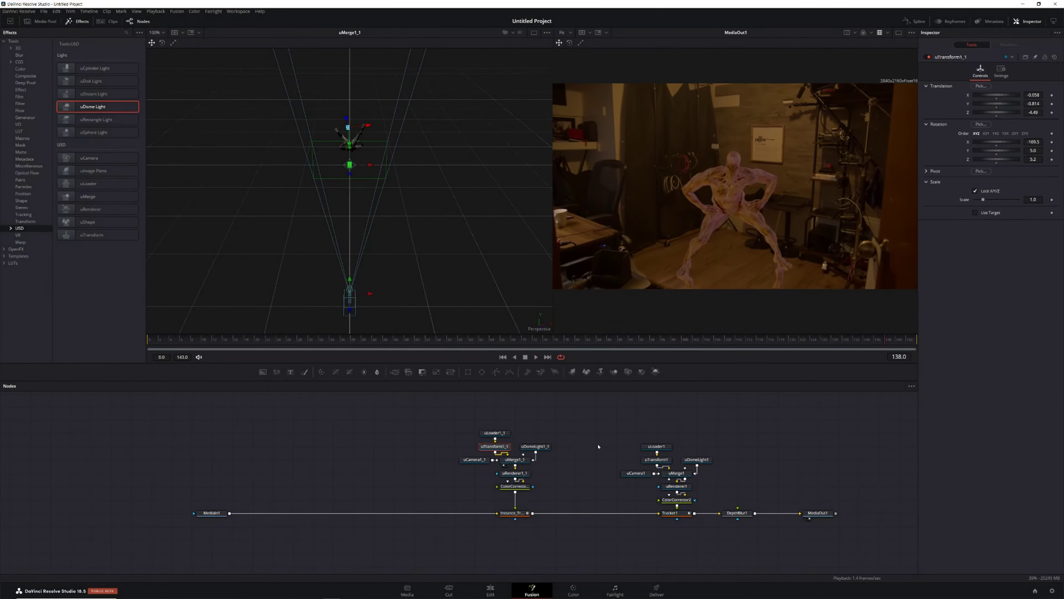
- Turn the flipped creature black in ColorCorrector2_1 by setting saturation to 0.0 and brightness to -1.0
{"action": "left_click", "coordinate": [516, 487]}
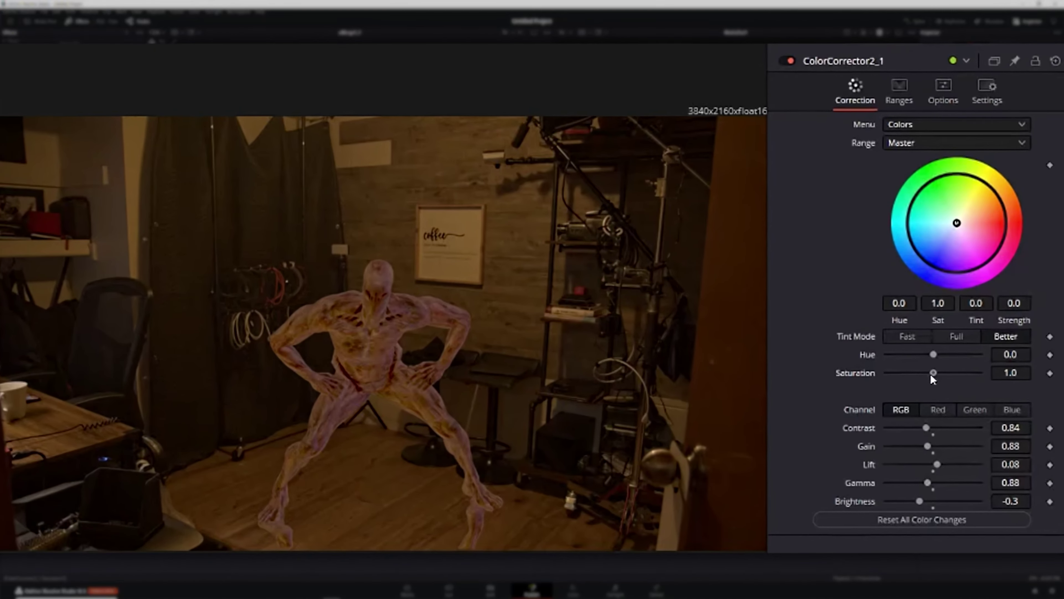
{"action": "left_click_drag", "start_coordinate": [995, 211], "coordinate": [964, 209]}
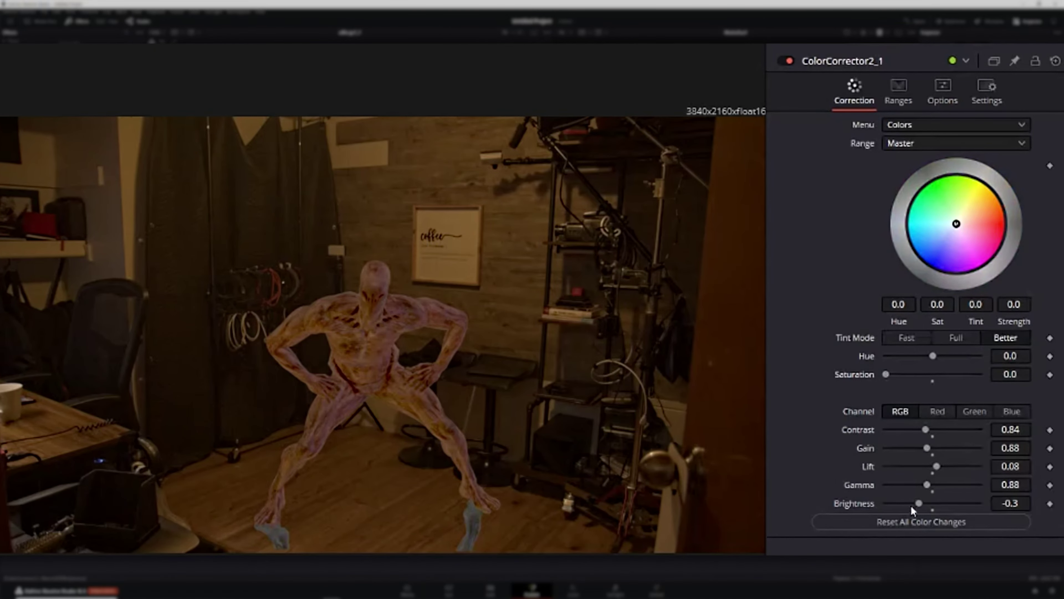
{"action": "left_click_drag", "start_coordinate": [915, 502], "coordinate": [831, 501]}
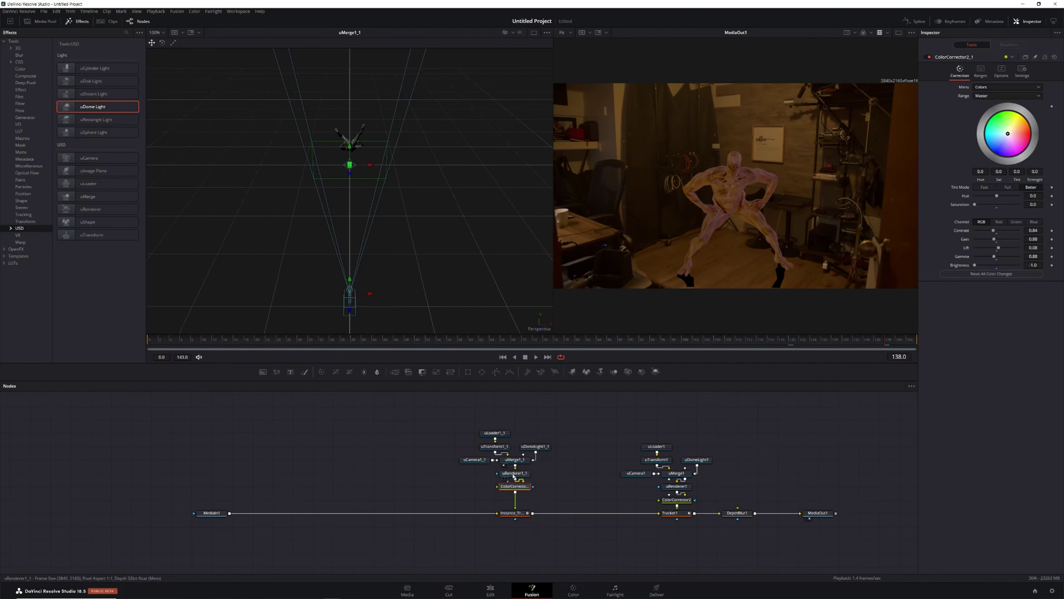
- Add a Blur node after ColorCorrector2_1 and set its blur size to 13.4
{"action": "mouse_move", "coordinate": [513, 476]}
{"action": "key", "text": "shift+space"}
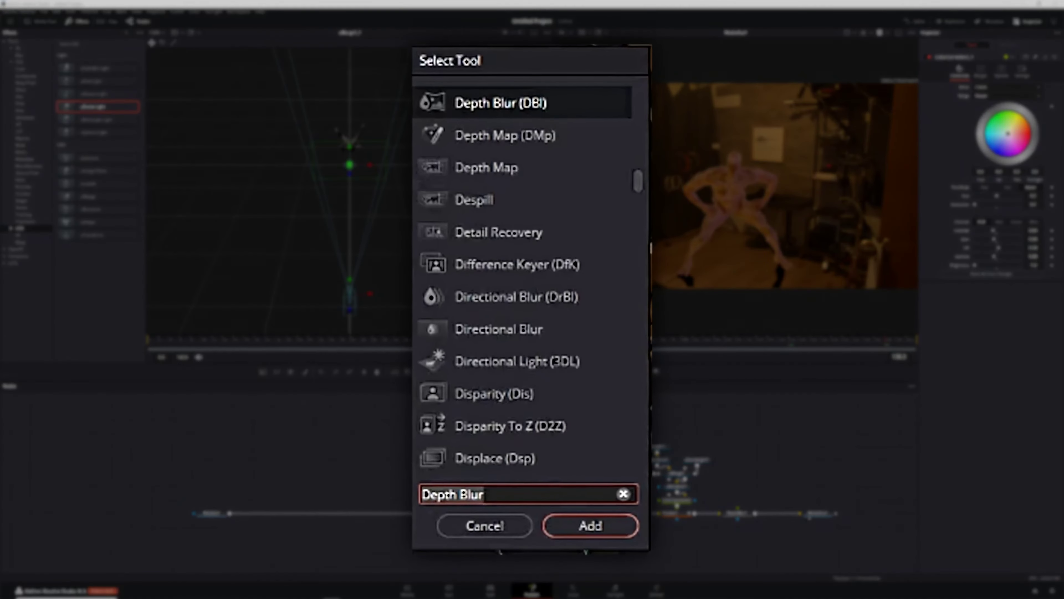
{"action": "type", "text": "blu"}
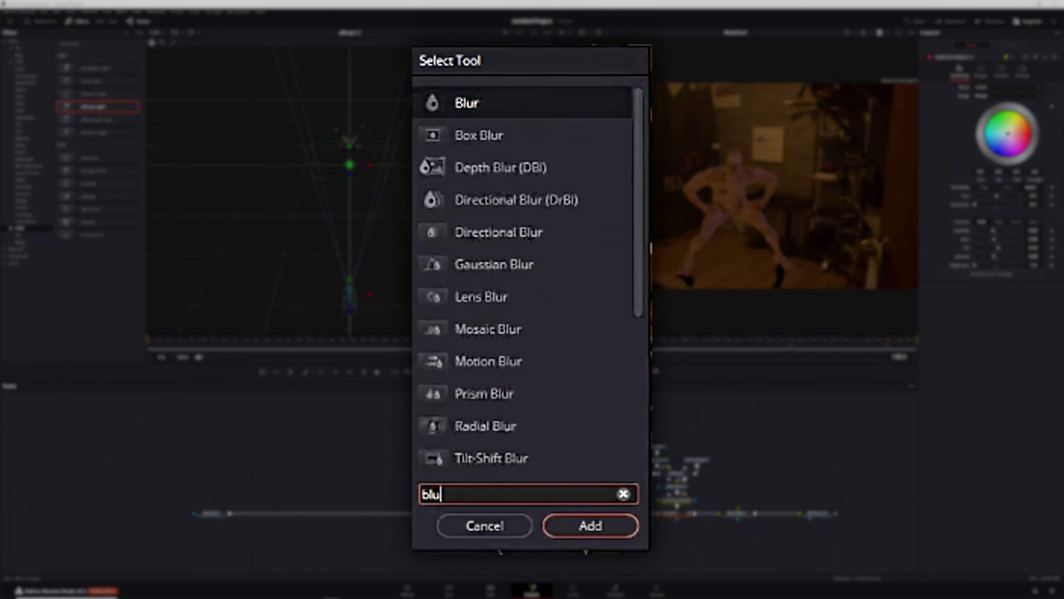
{"action": "type", "text": "r"}
{"action": "left_click", "coordinate": [452, 102]}
{"action": "left_click", "coordinate": [594, 521]}
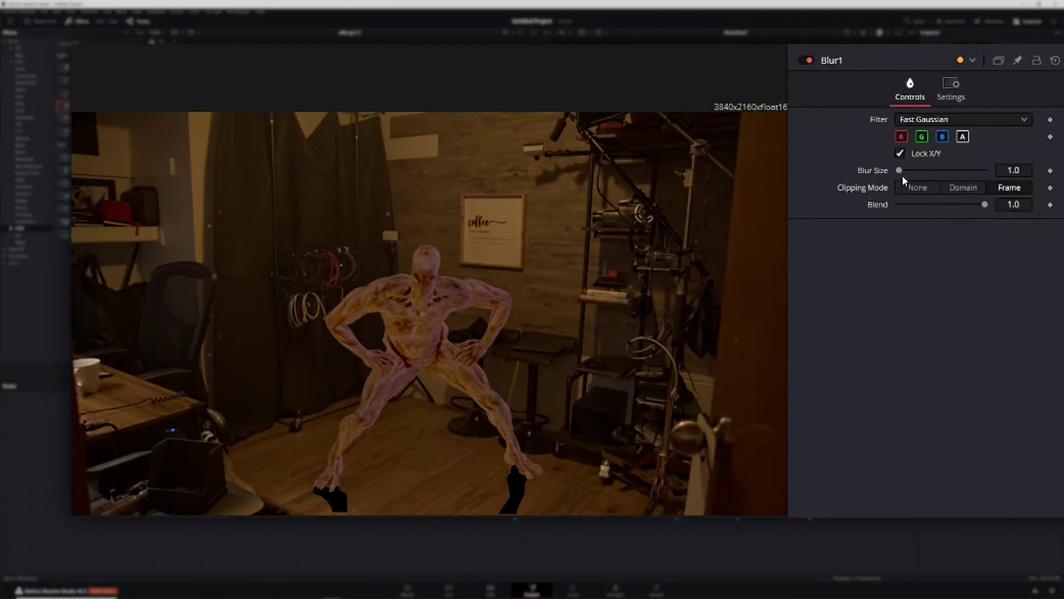
{"action": "left_click_drag", "start_coordinate": [975, 113], "coordinate": [978, 114]}
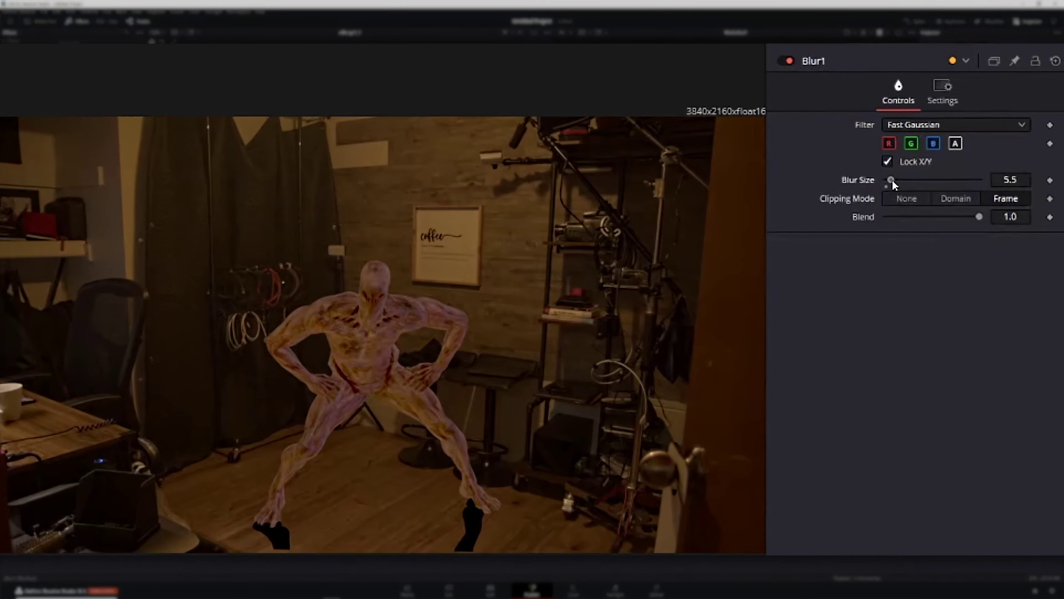
{"action": "mouse_move", "coordinate": [893, 185]}
{"action": "left_mouse_down"}
{"action": "mouse_move", "coordinate": [912, 182]}
{"action": "mouse_move", "coordinate": [901, 184]}
{"action": "left_mouse_up"}
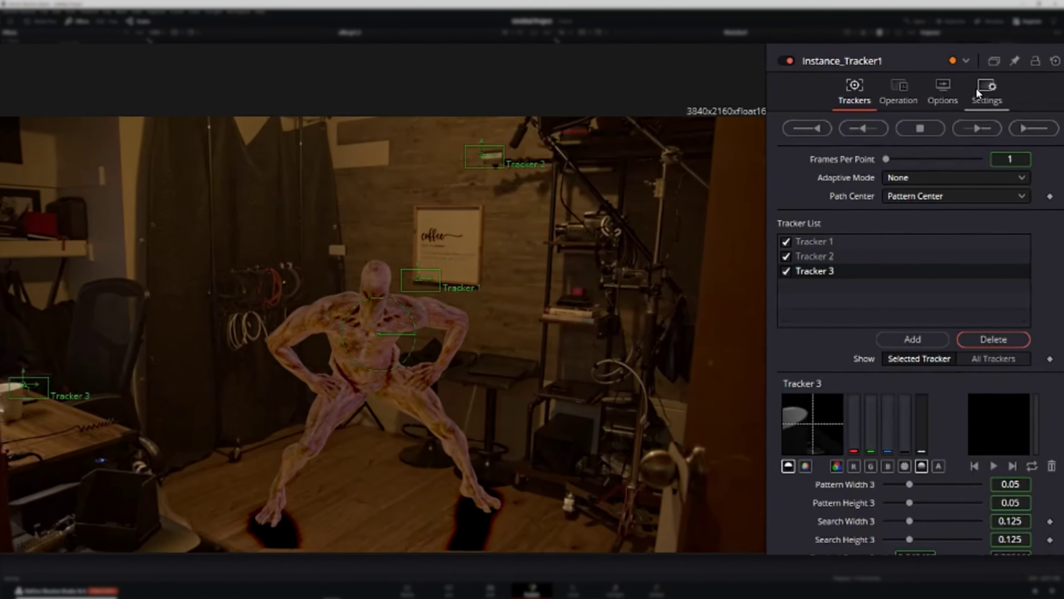
- Deinstance the Blend setting of Instance_Tracker1 and lower it strongly, and increase the blur size of Blur1
{"action": "left_click", "coordinate": [993, 84]}
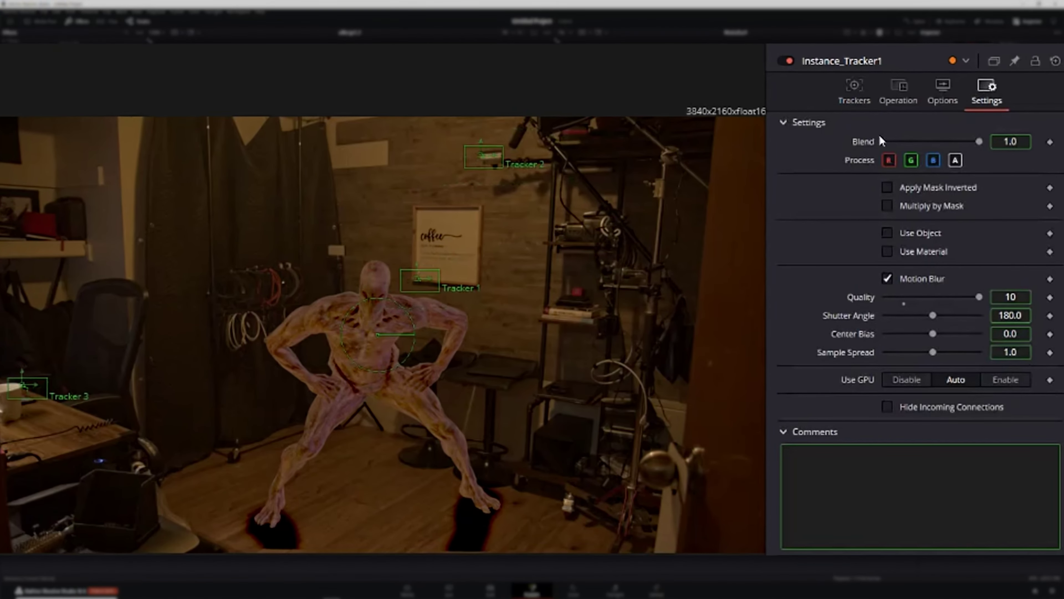
{"action": "right_click", "coordinate": [864, 142]}
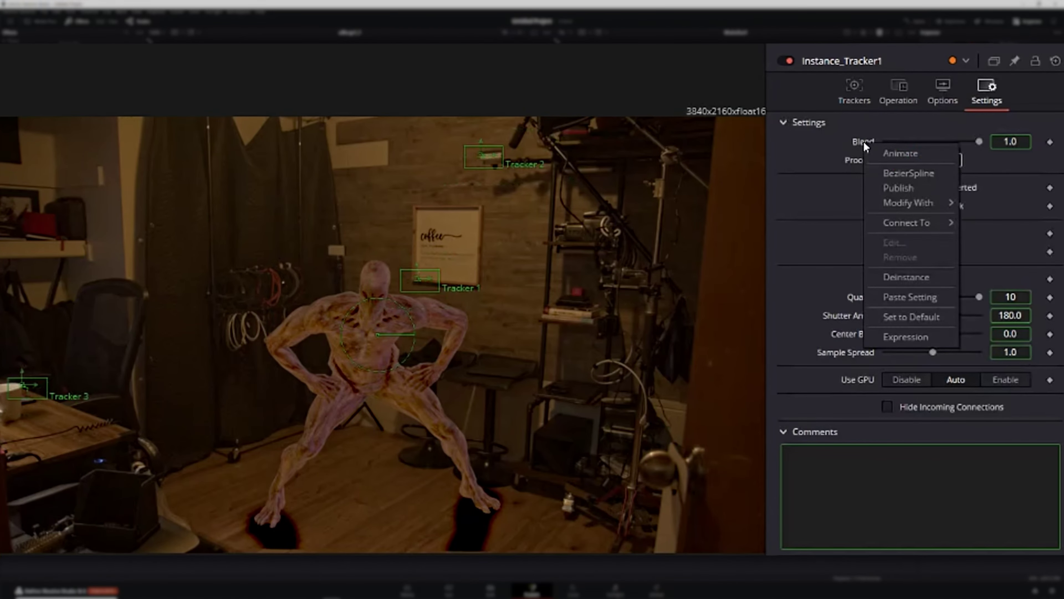
{"action": "left_click", "coordinate": [907, 280]}
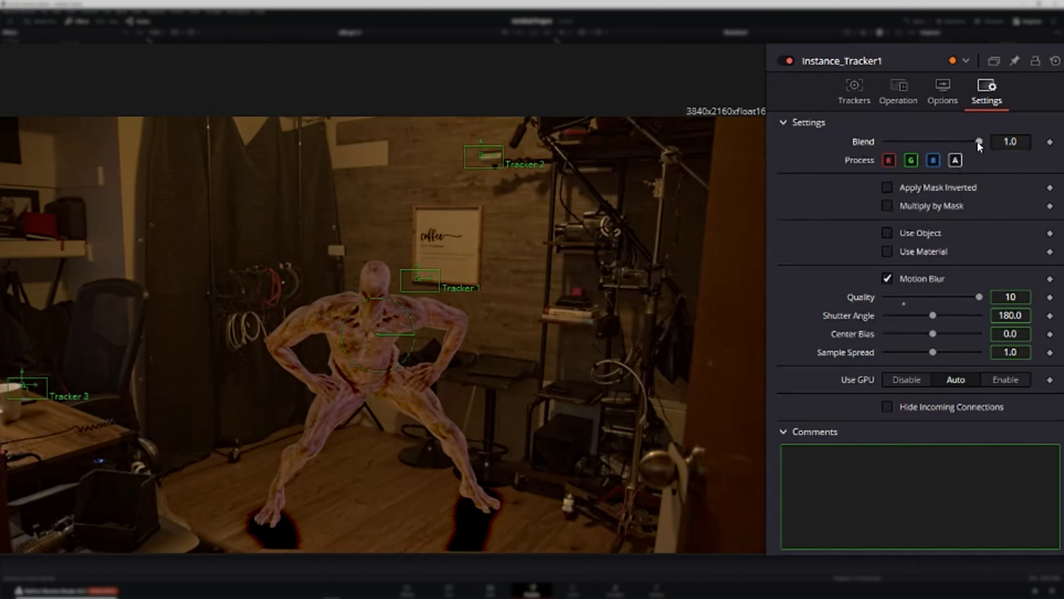
{"action": "left_click_drag", "start_coordinate": [978, 143], "coordinate": [891, 141]}
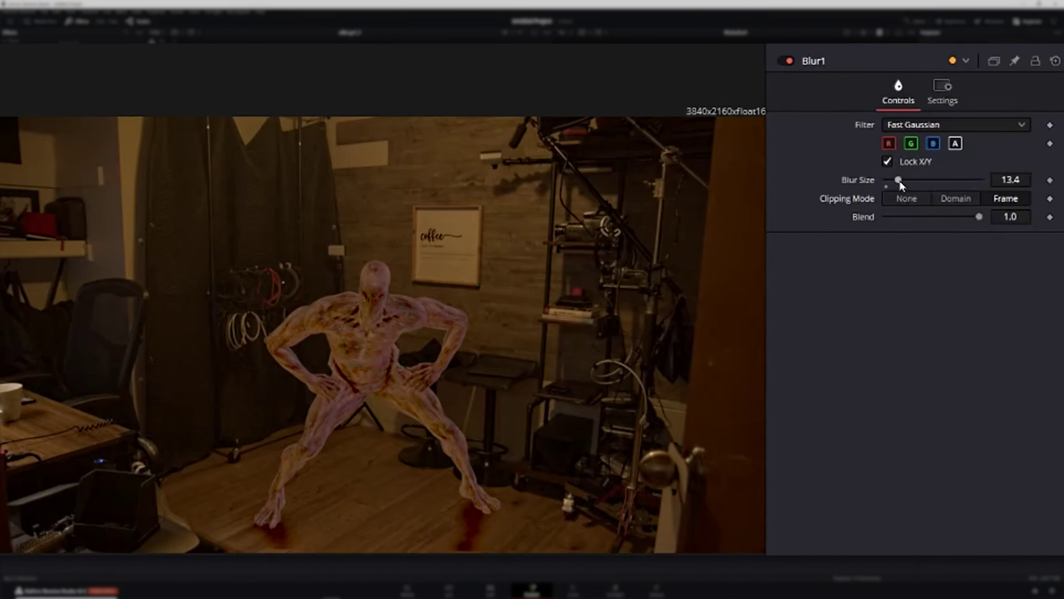
{"action": "left_click_drag", "start_coordinate": [900, 182], "coordinate": [912, 181]}
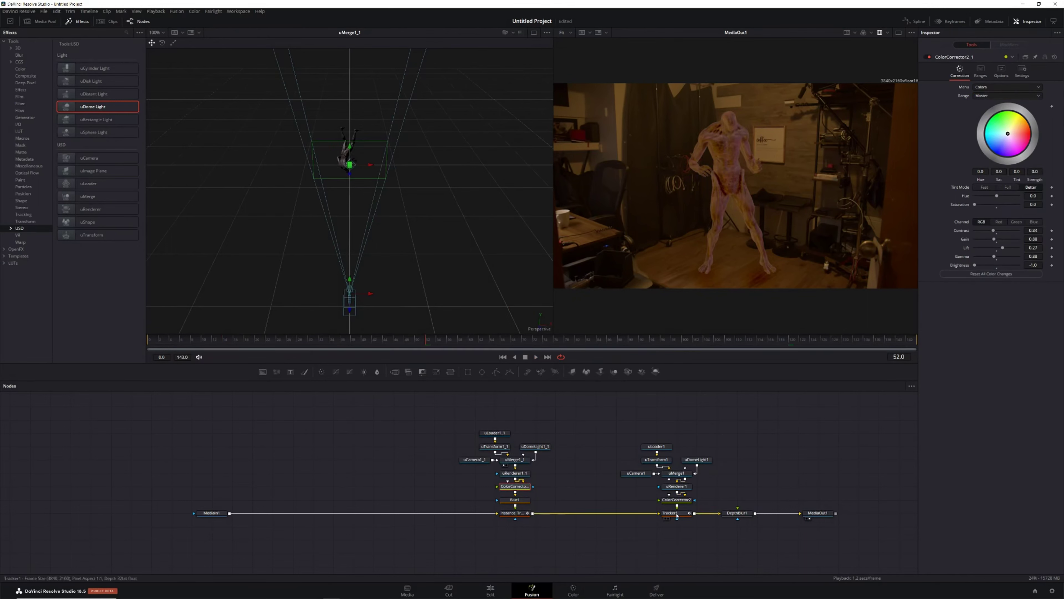
- Paste a second instance of Tracker1 into the empty node area before Instance_Tracker1
{"action": "mouse_move", "coordinate": [677, 516]}
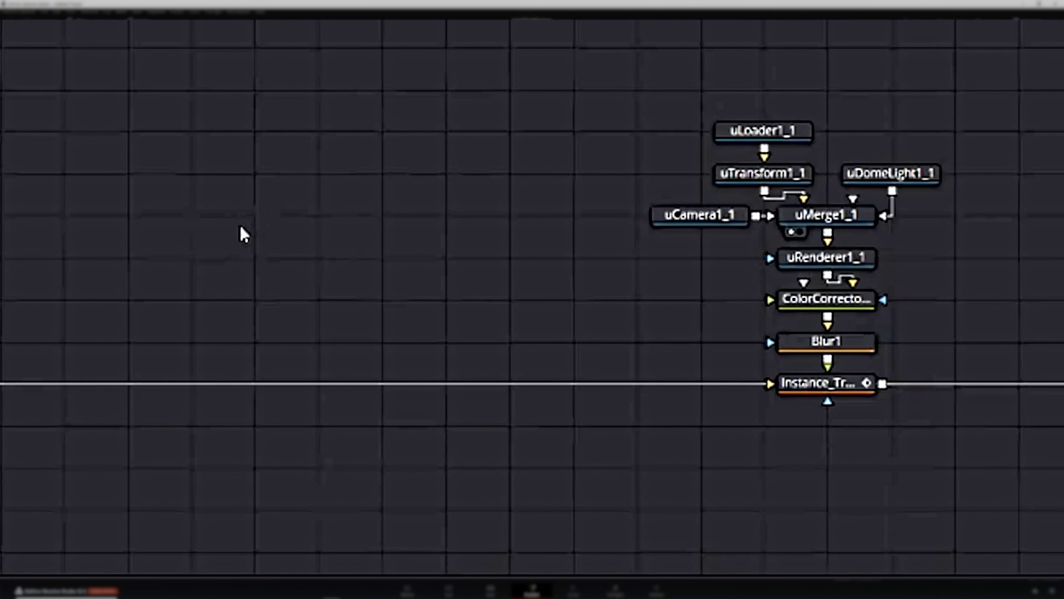
{"action": "right_click", "coordinate": [243, 233]}
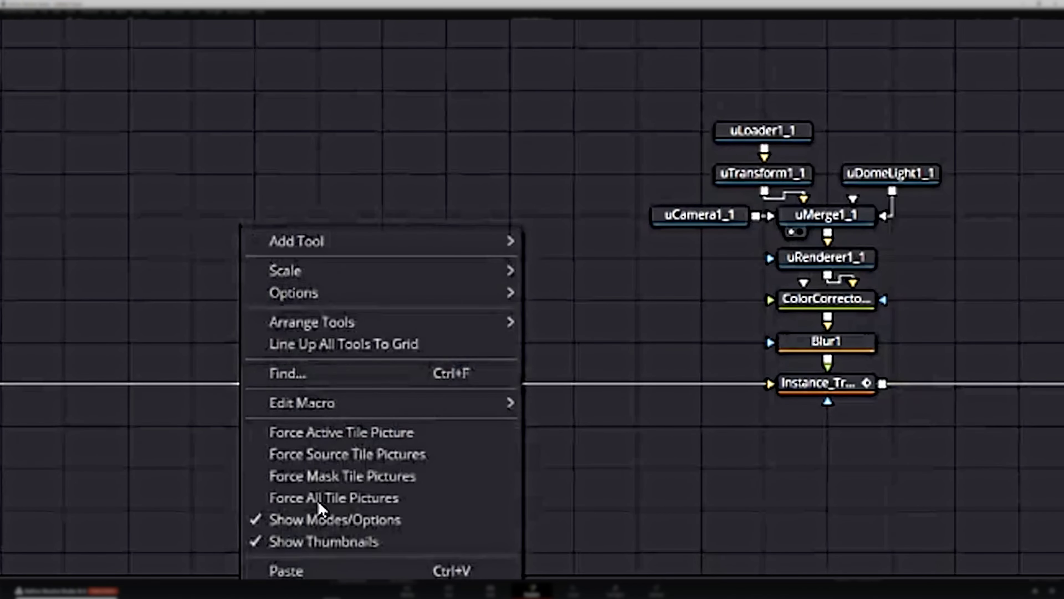
{"action": "left_click", "coordinate": [302, 571]}
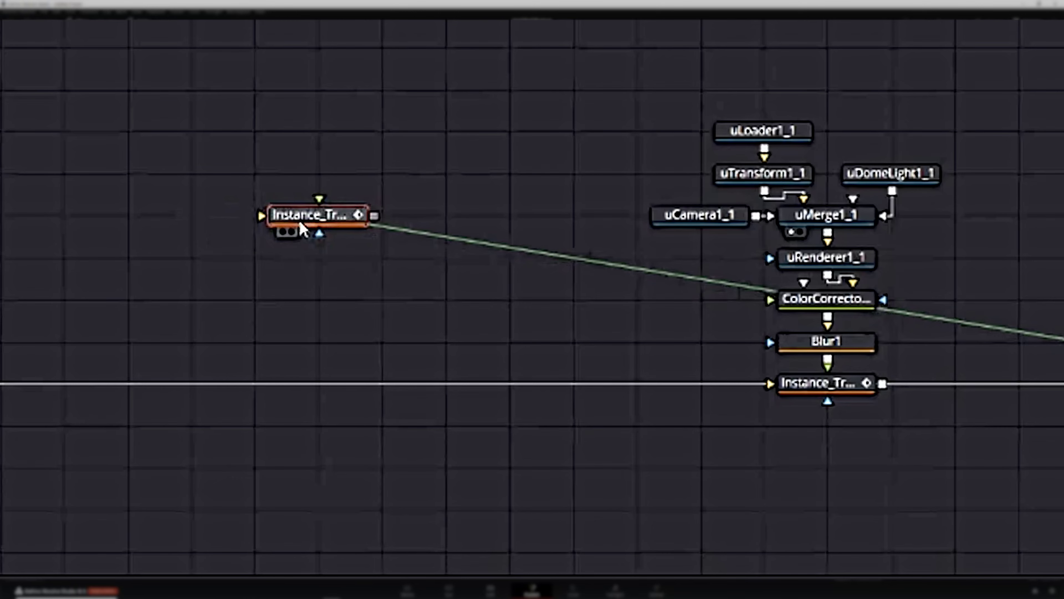
- Break the link from MediaIn1 to the first tracker instance and wire the second instance in line between them
{"action": "left_click_drag", "start_coordinate": [289, 217], "coordinate": [289, 301]}
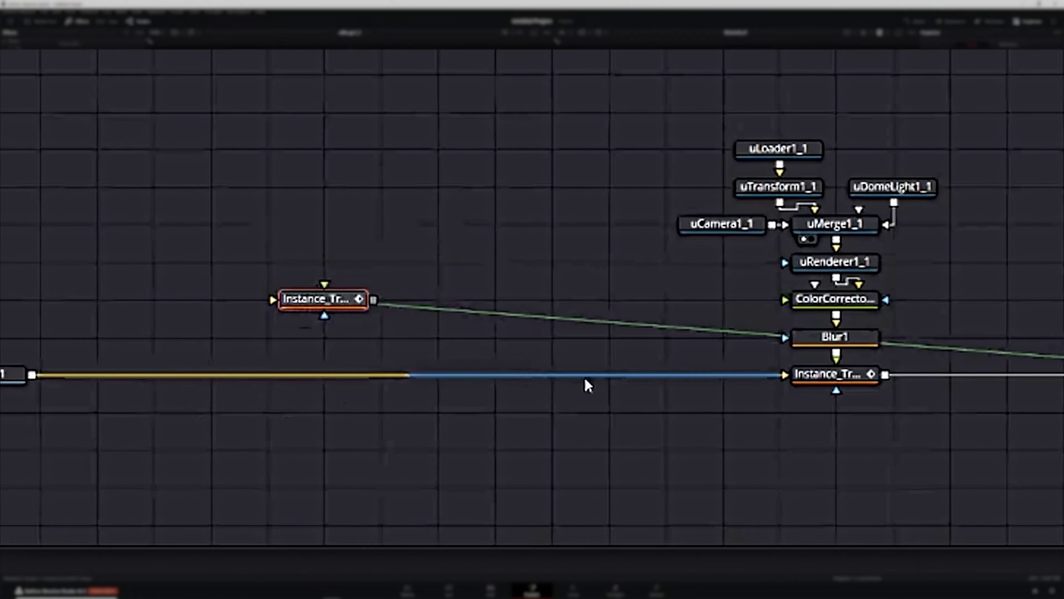
{"action": "left_click", "coordinate": [614, 383]}
{"action": "left_click_drag", "start_coordinate": [378, 298], "coordinate": [377, 364]}
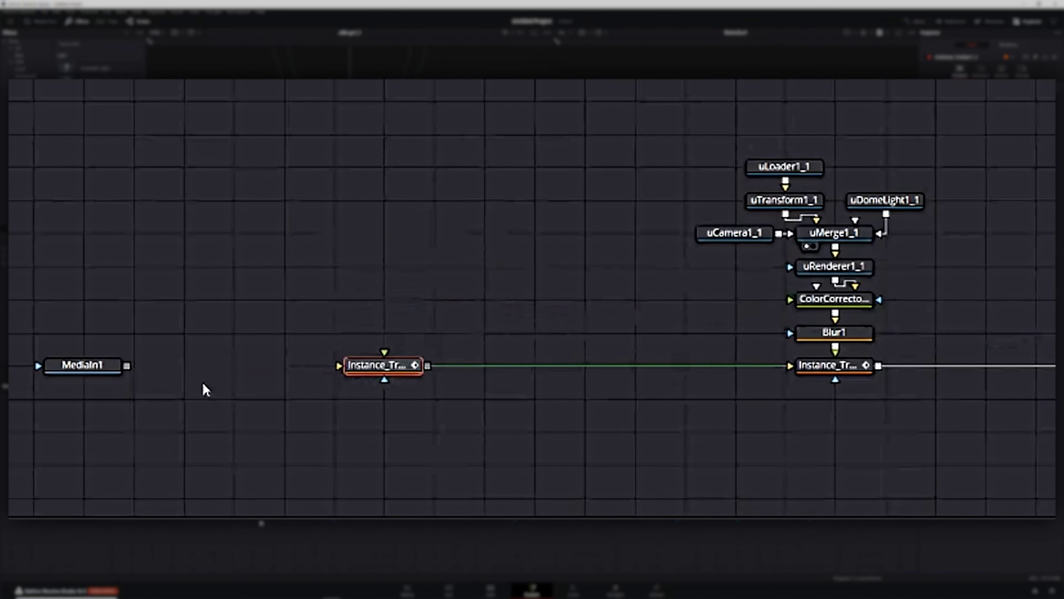
{"action": "left_click_drag", "start_coordinate": [128, 366], "coordinate": [821, 370]}
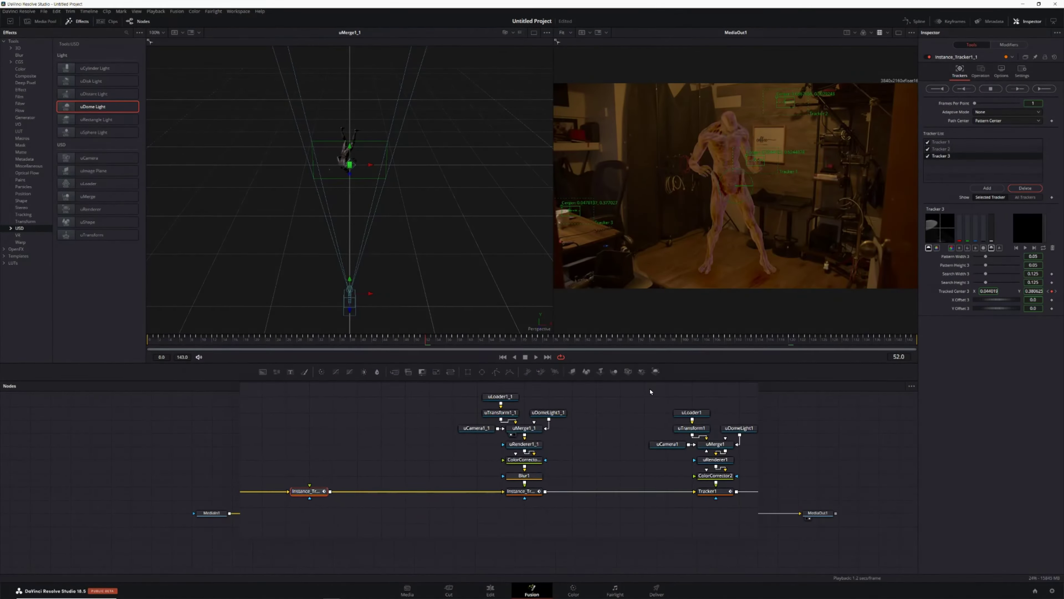
- Duplicate the original uLoader1 through ColorCorrector2 node group above the second tracker instance
{"action": "left_click_drag", "start_coordinate": [649, 389], "coordinate": [743, 475]}
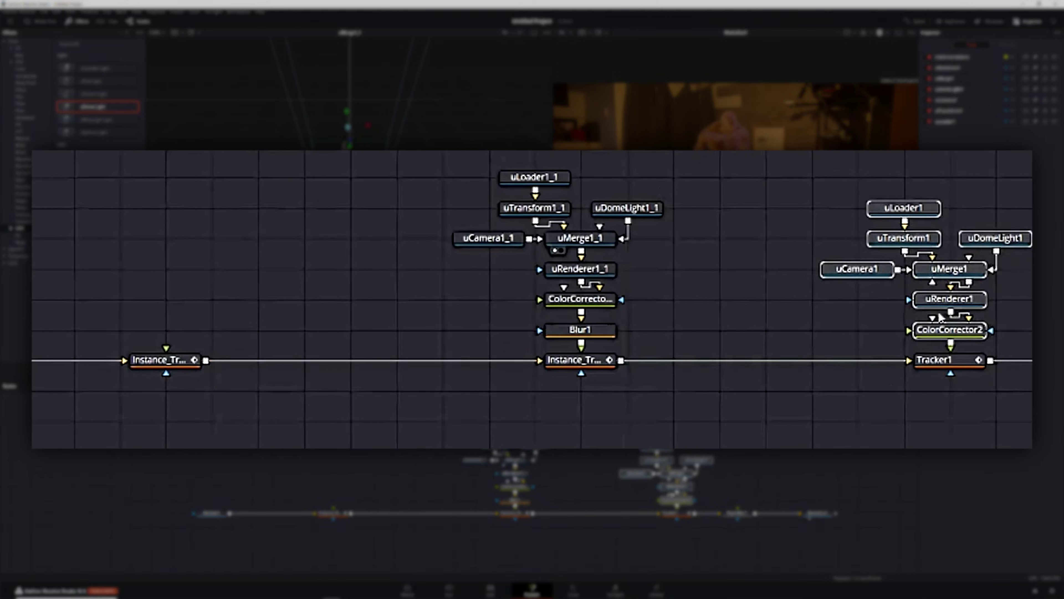
{"action": "left_click", "coordinate": [163, 266]}
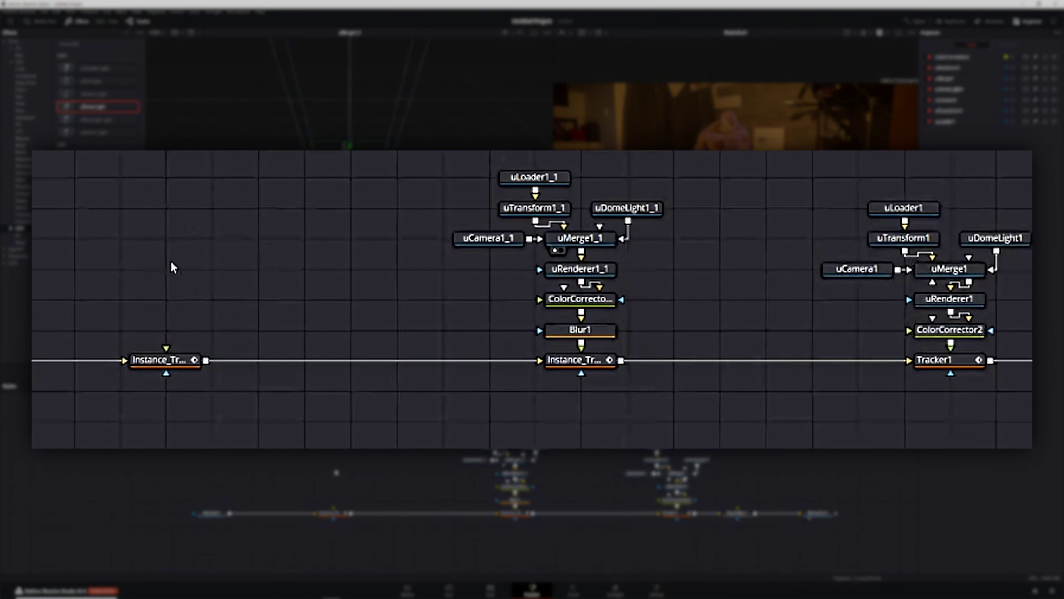
{"action": "key", "text": "ctrl+v"}
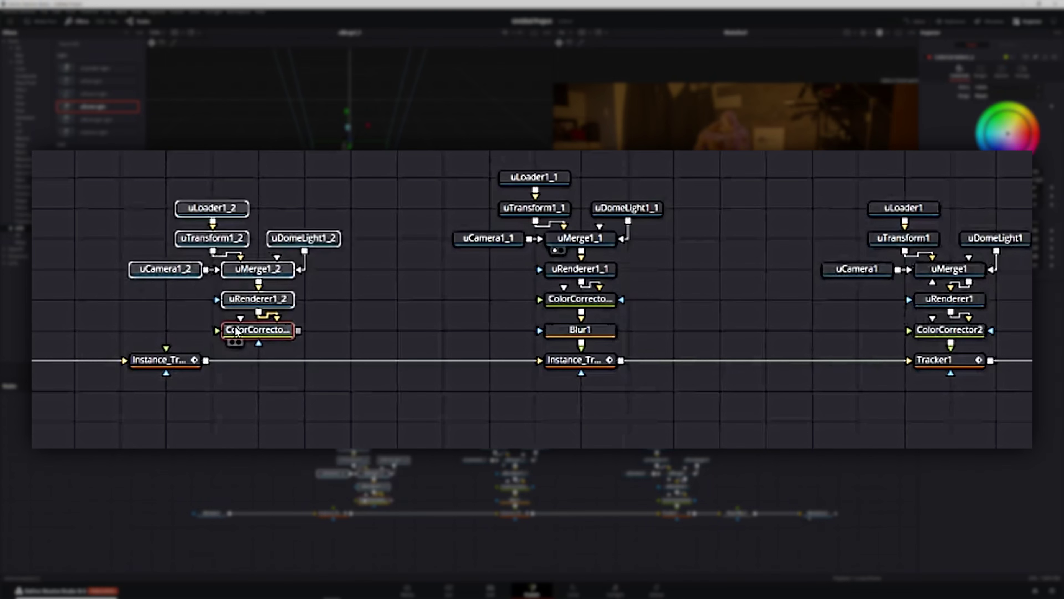
- Align the duplicated uLoader1_2 node group above the second tracker instance and connect its color corrector's output to that tracker
{"action": "left_click_drag", "start_coordinate": [189, 308], "coordinate": [147, 292]}
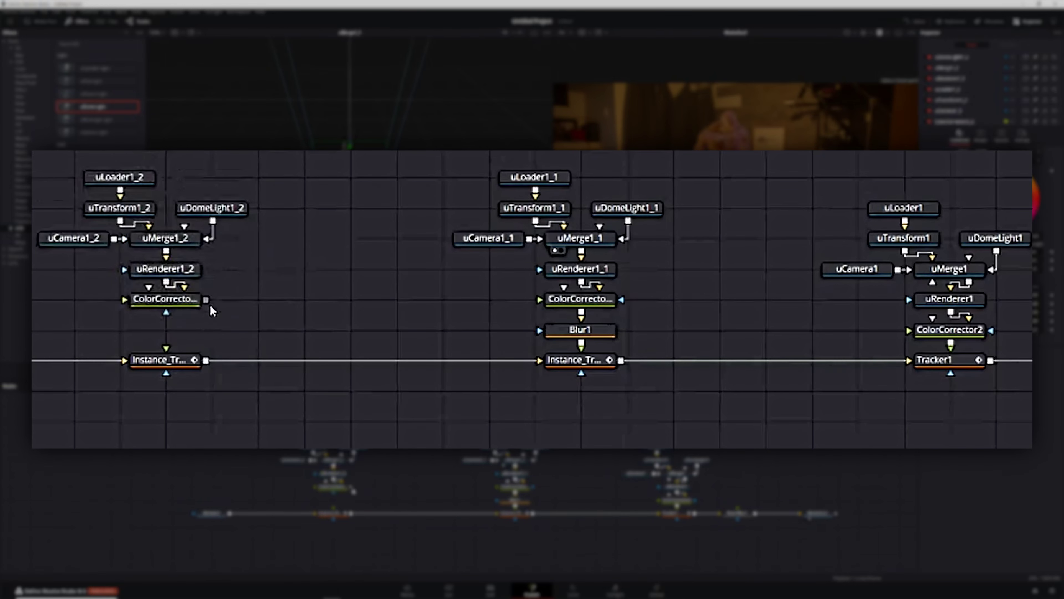
{"action": "left_click_drag", "start_coordinate": [206, 301], "coordinate": [168, 360]}
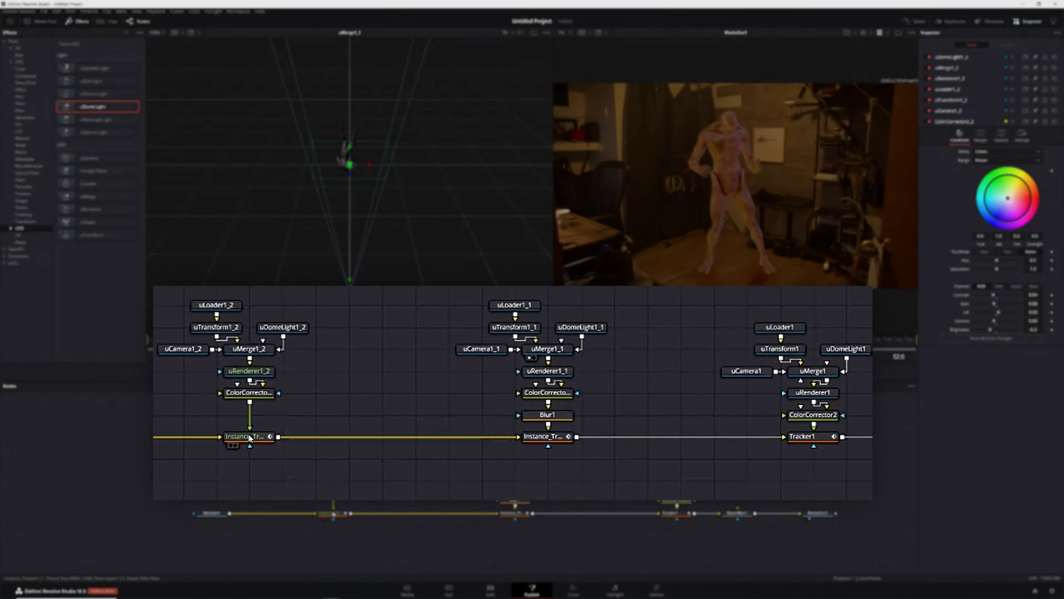
- Shift the duplicated creature behind the original by setting uTransform1_2's translation to X 0.116, Y -0.727 and Z -6.23
{"action": "left_click", "coordinate": [210, 328]}
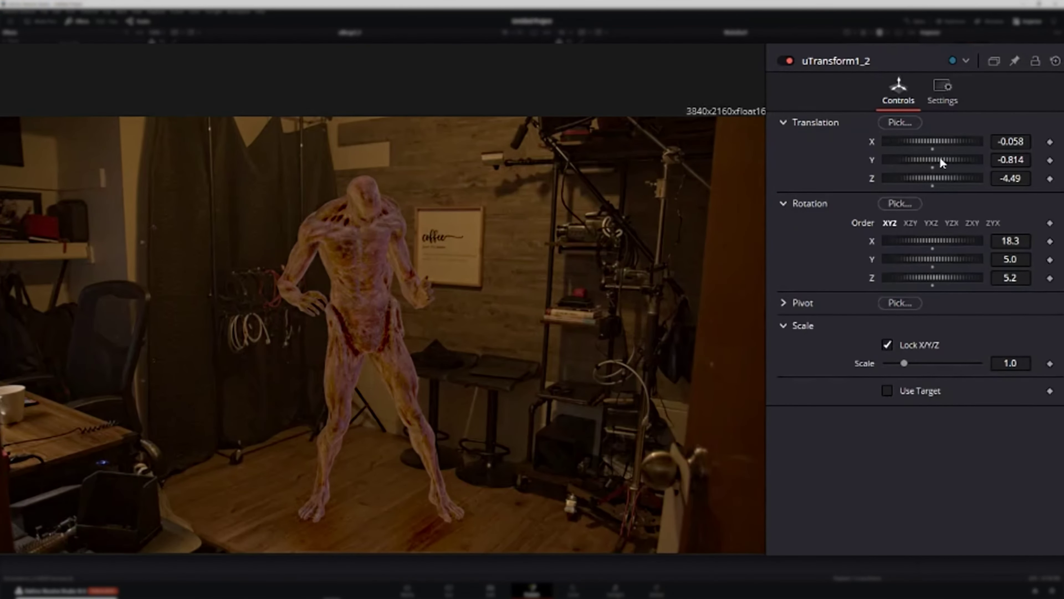
{"action": "mouse_move", "coordinate": [928, 177]}
{"action": "left_mouse_down"}
{"action": "mouse_move", "coordinate": [936, 177]}
{"action": "mouse_move", "coordinate": [920, 178]}
{"action": "left_mouse_up"}
{"action": "left_click_drag", "start_coordinate": [921, 160], "coordinate": [924, 143]}
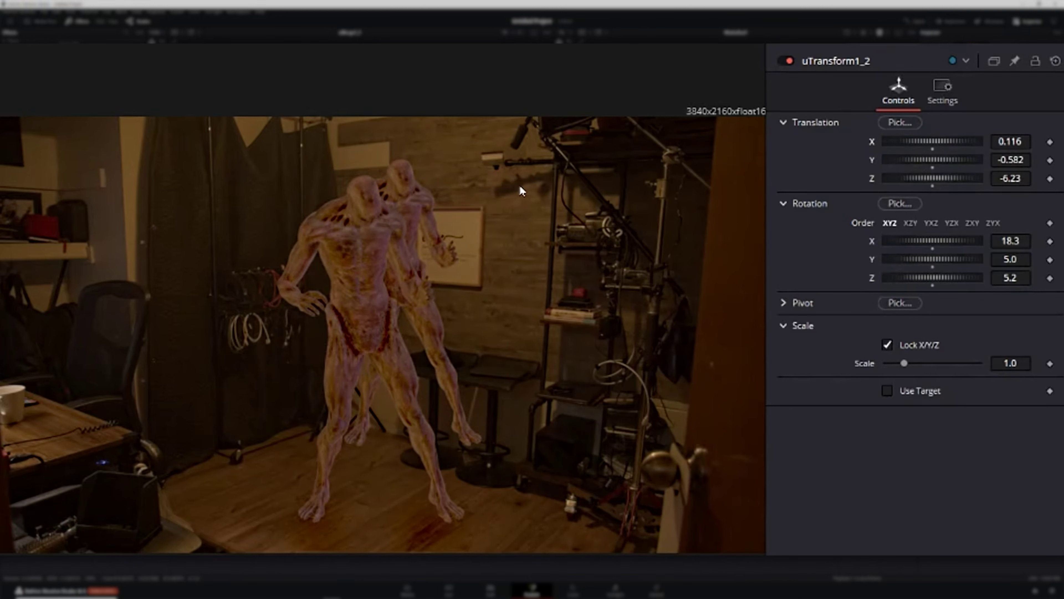
{"action": "left_click_drag", "start_coordinate": [929, 159], "coordinate": [925, 157]}
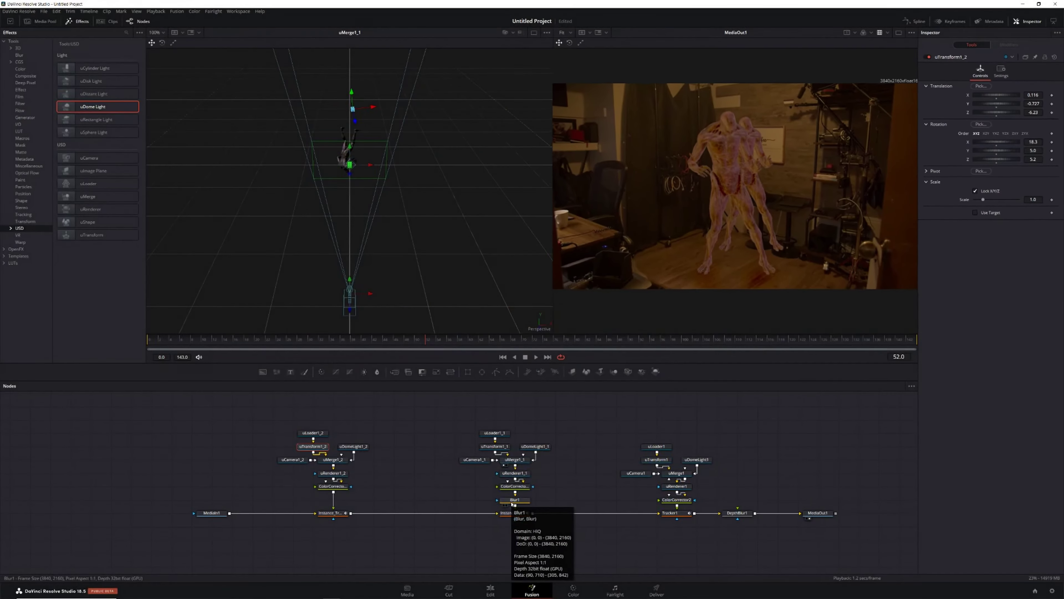
- Paste an instance of Blur1 beside the duplicated group and wire it between ColorCorrector2_2 and the second tracker instance
{"action": "left_click", "coordinate": [514, 503]}
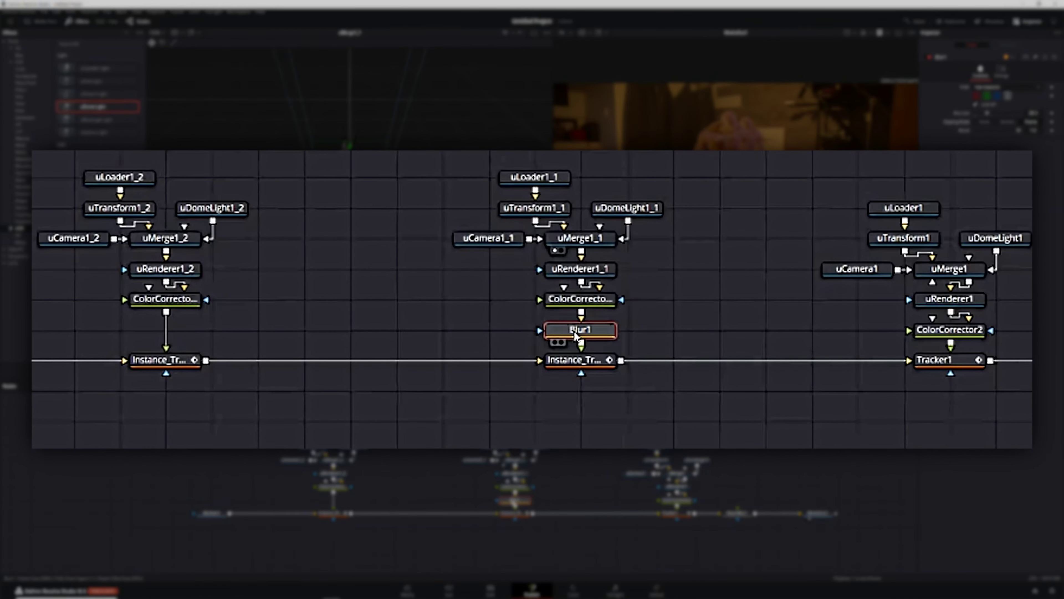
{"action": "right_click", "coordinate": [278, 302]}
{"action": "left_click", "coordinate": [318, 283]}
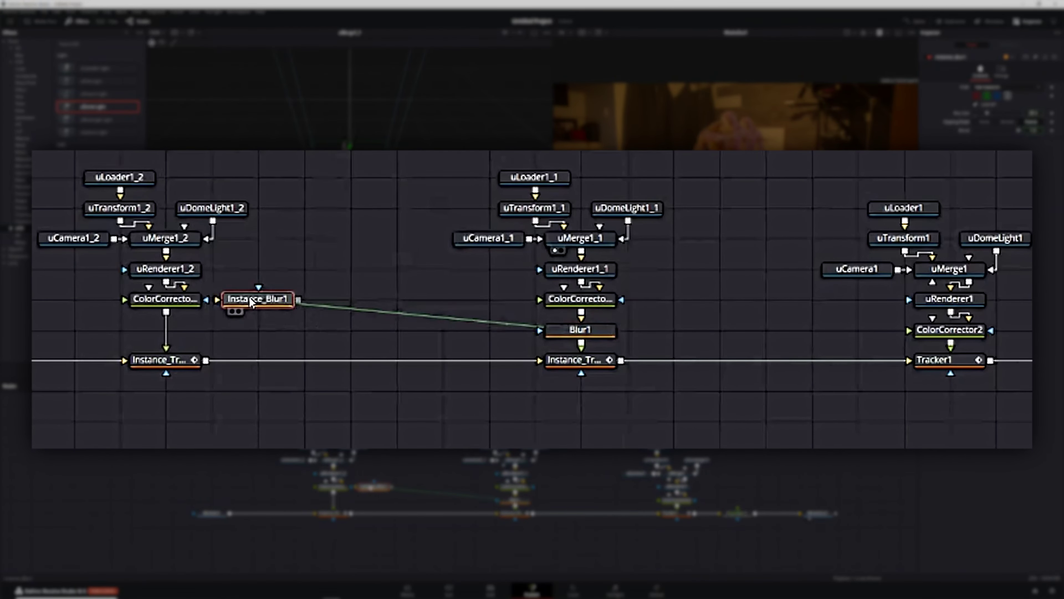
{"action": "left_click_drag", "start_coordinate": [249, 298], "coordinate": [248, 327]}
{"action": "left_click", "coordinate": [165, 335]}
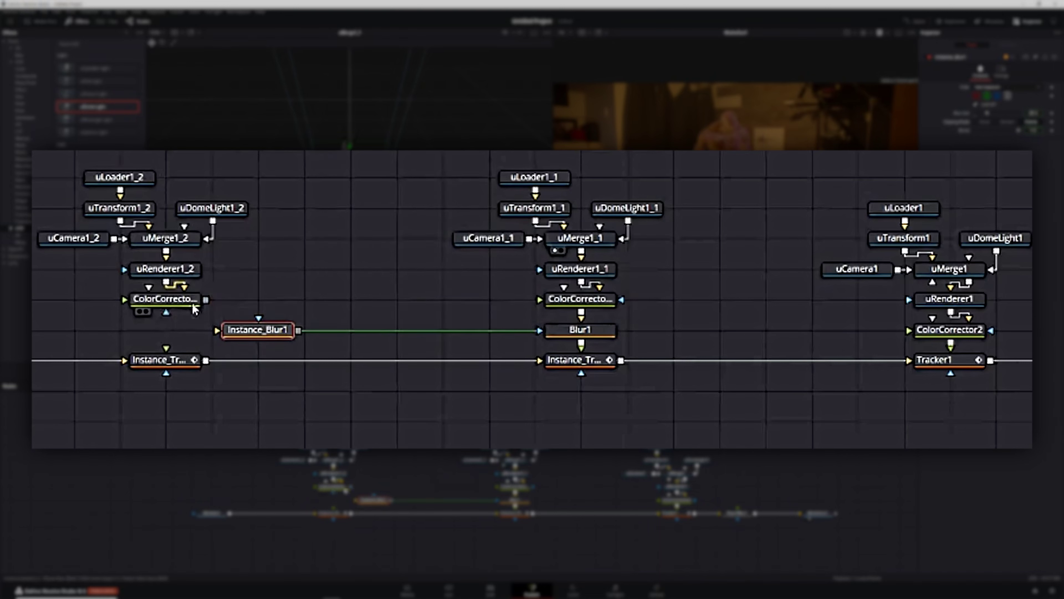
{"action": "left_click_drag", "start_coordinate": [205, 300], "coordinate": [167, 357]}
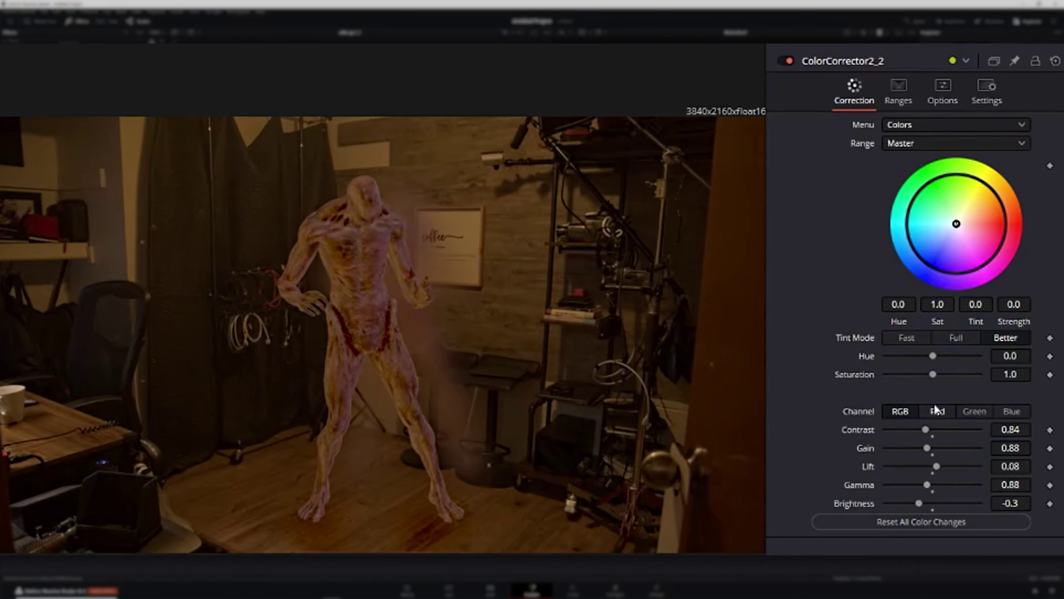
- Turn the duplicated creature into a black shadow by setting ColorCorrector2_2's saturation to 0.0 and lowering its brightness fully
{"action": "left_click_drag", "start_coordinate": [935, 374], "coordinate": [805, 373]}
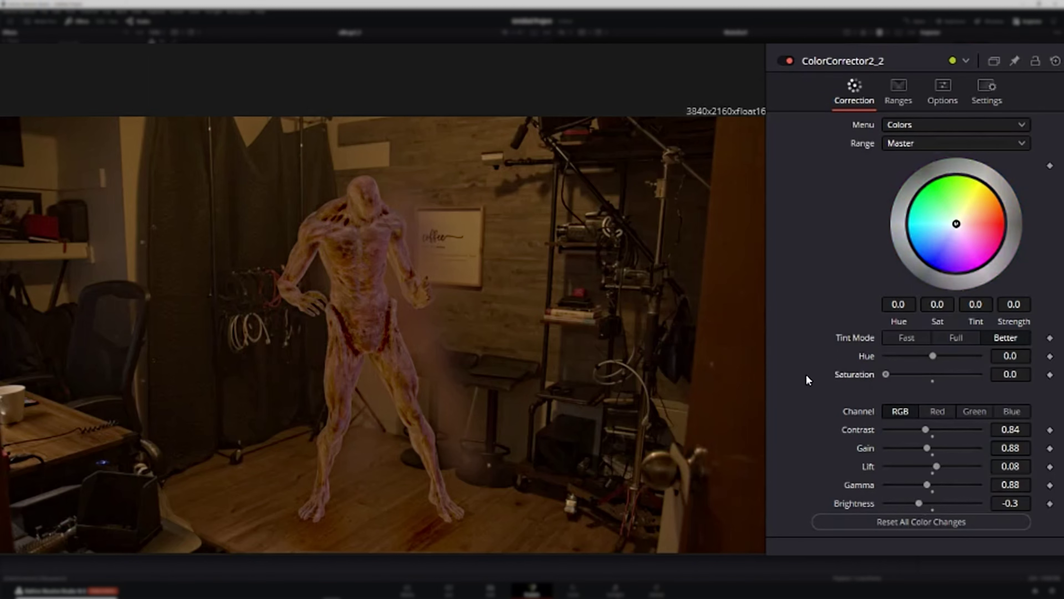
{"action": "left_click_drag", "start_coordinate": [919, 505], "coordinate": [754, 484]}
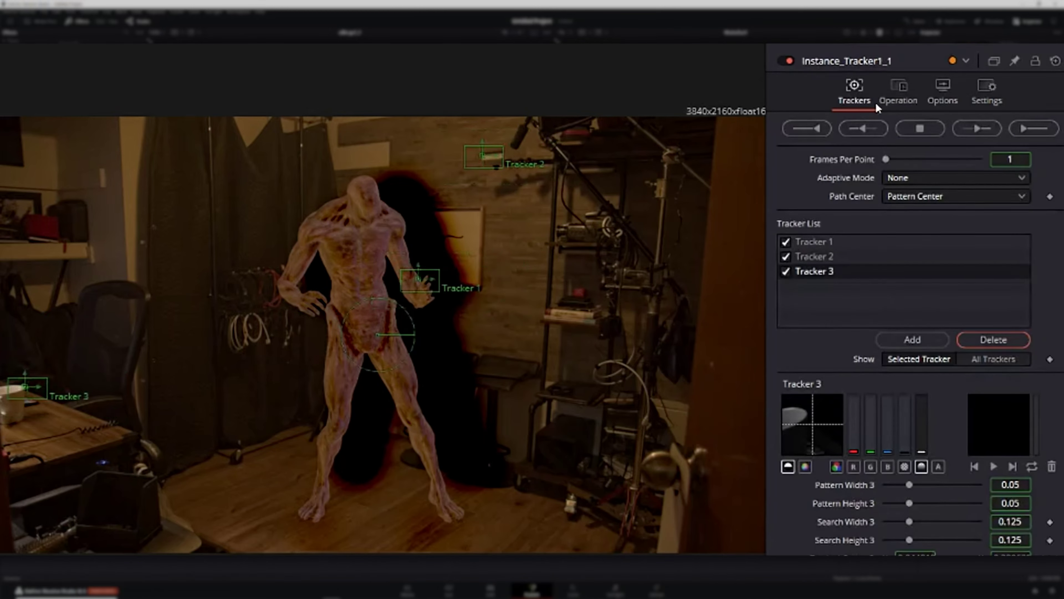
- Deinstance the Blend setting of Instance_Tracker1_1
{"action": "left_click", "coordinate": [979, 87]}
{"action": "right_click", "coordinate": [857, 139]}
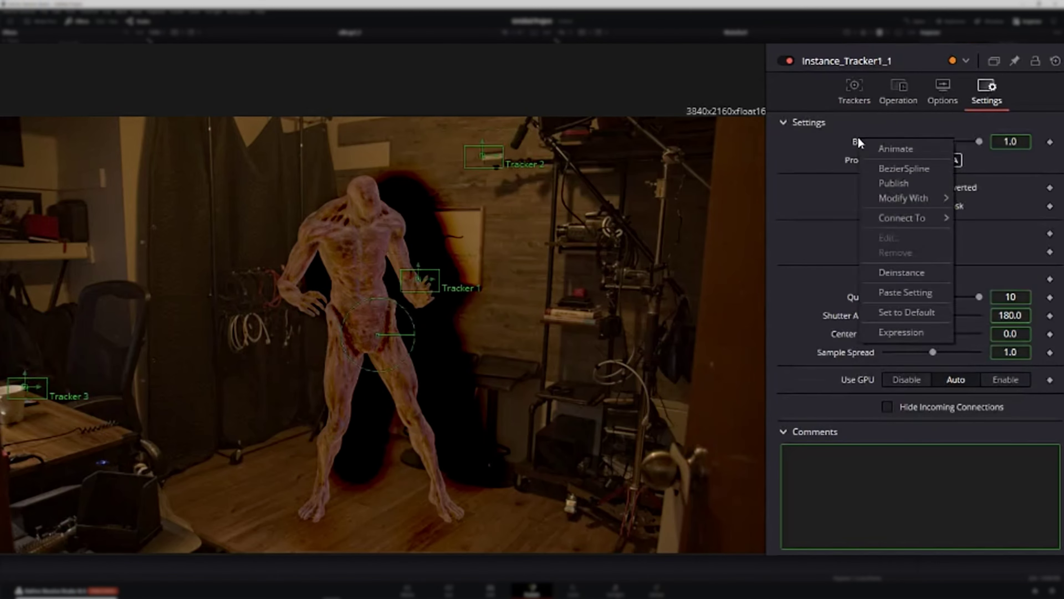